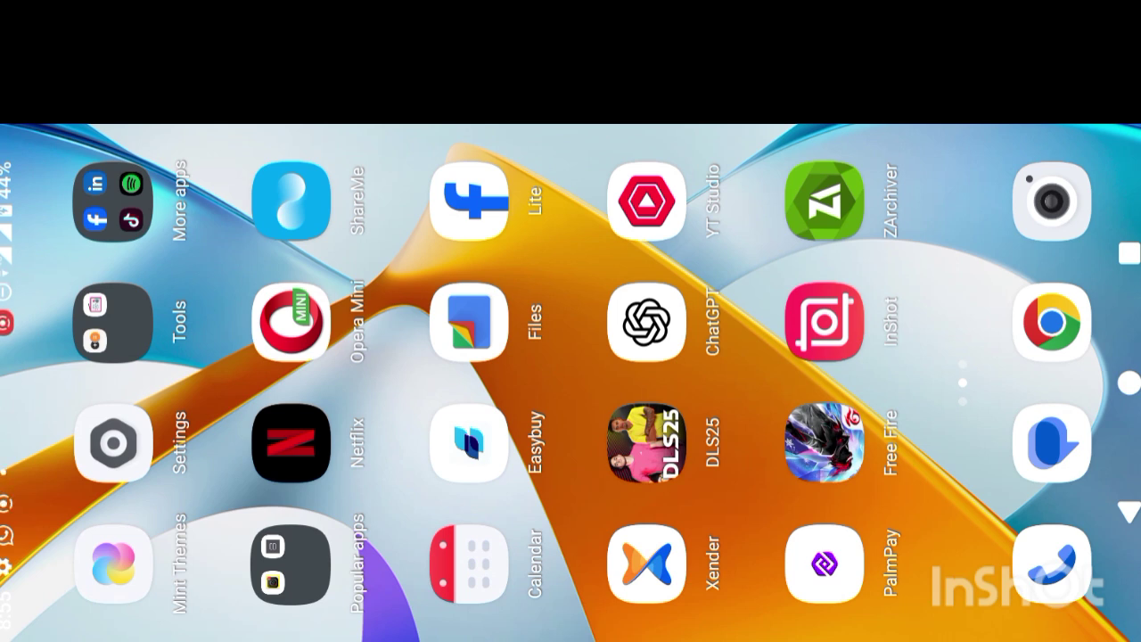
- Page forward through the home screen apps, then back to the page with Root Checker Basic
mouse_move(571, 223)
left_mouse_down()
mouse_move(570, 535)
mouse_move(571, 223)
left_mouse_up()
left_click_drag(570, 535, 570, 223)
left_click_drag(700, 356, 701, 579)
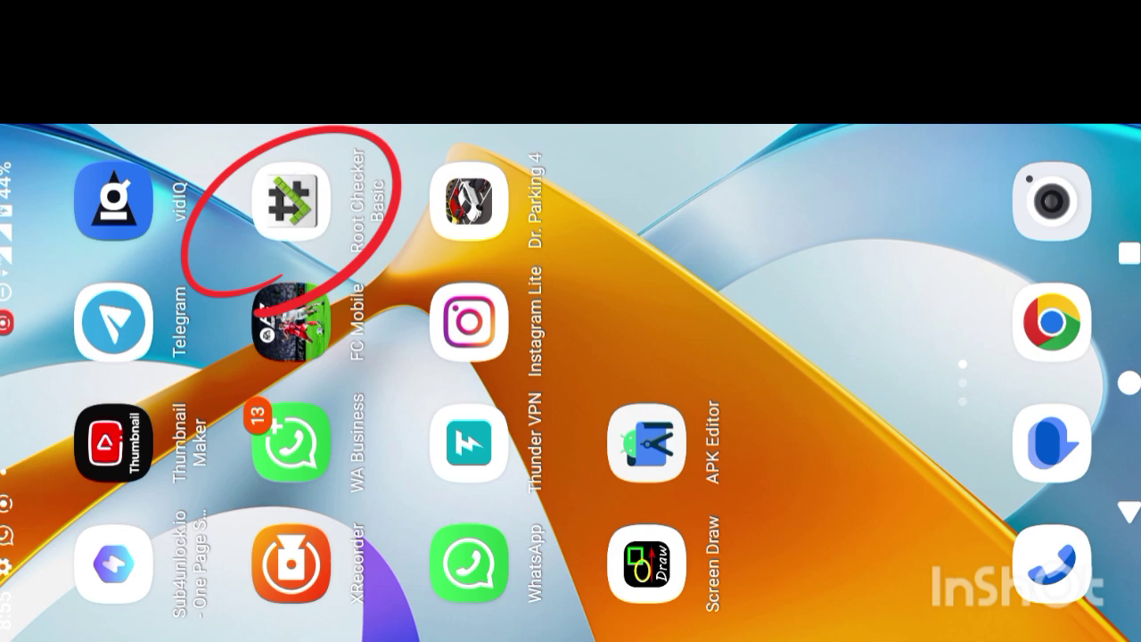
- Run Verify Root in Root Checker Basic to confirm no root access, then bring up recent apps
left_click(291, 200)
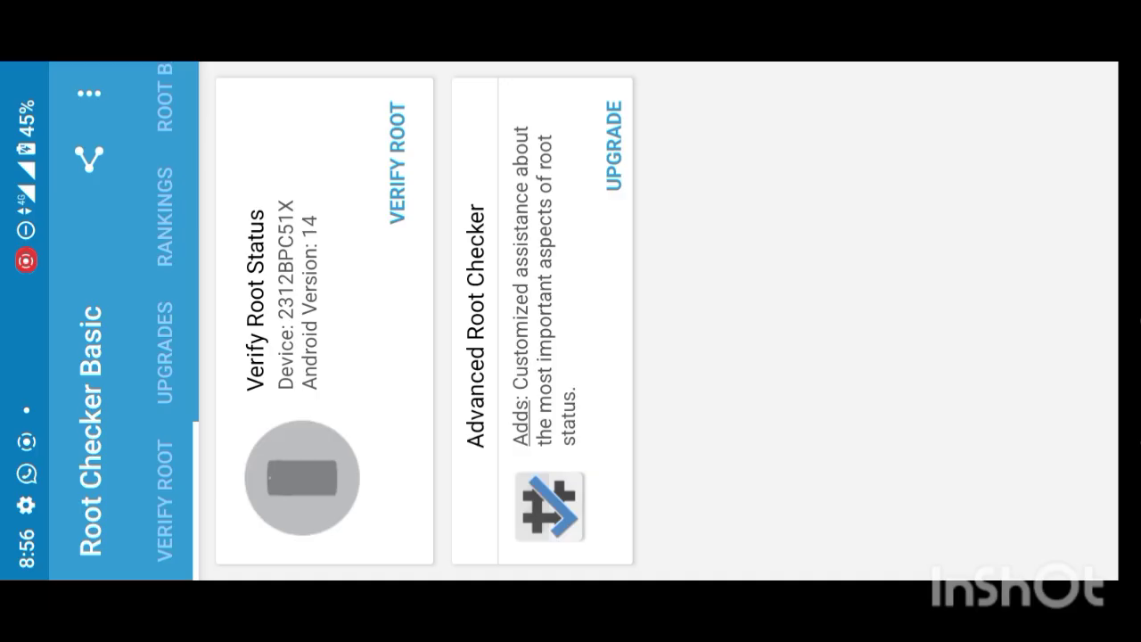
left_click(398, 163)
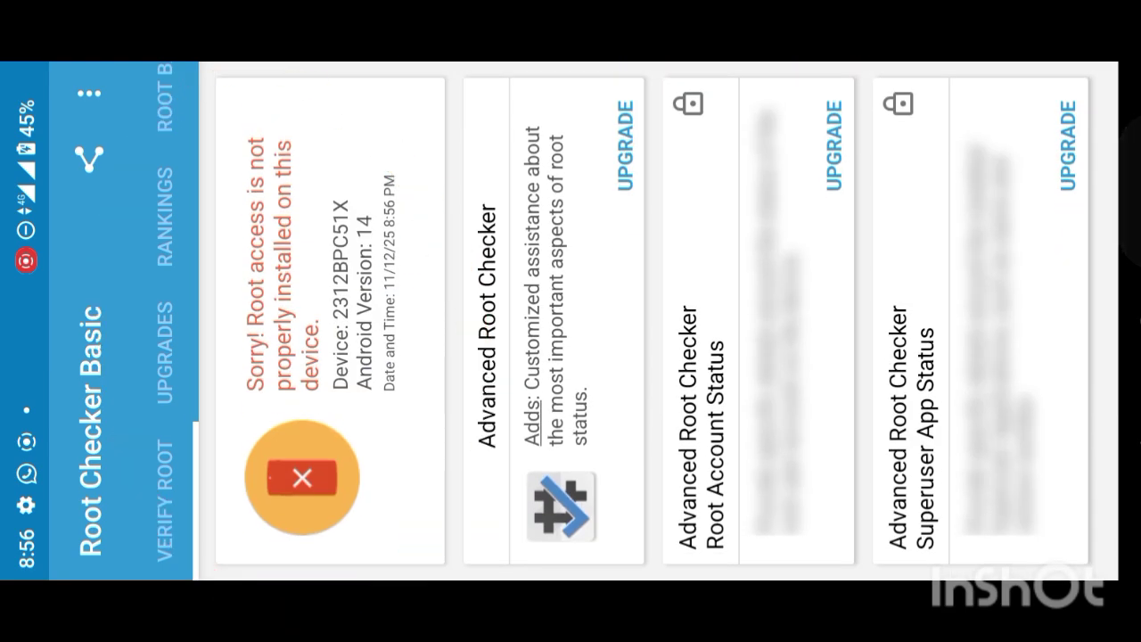
left_click_drag(1132, 321, 803, 321)
- Clear recent apps, launch ZArchiver from the home screen, and open the lulubox tutorial folder
left_click(1043, 321)
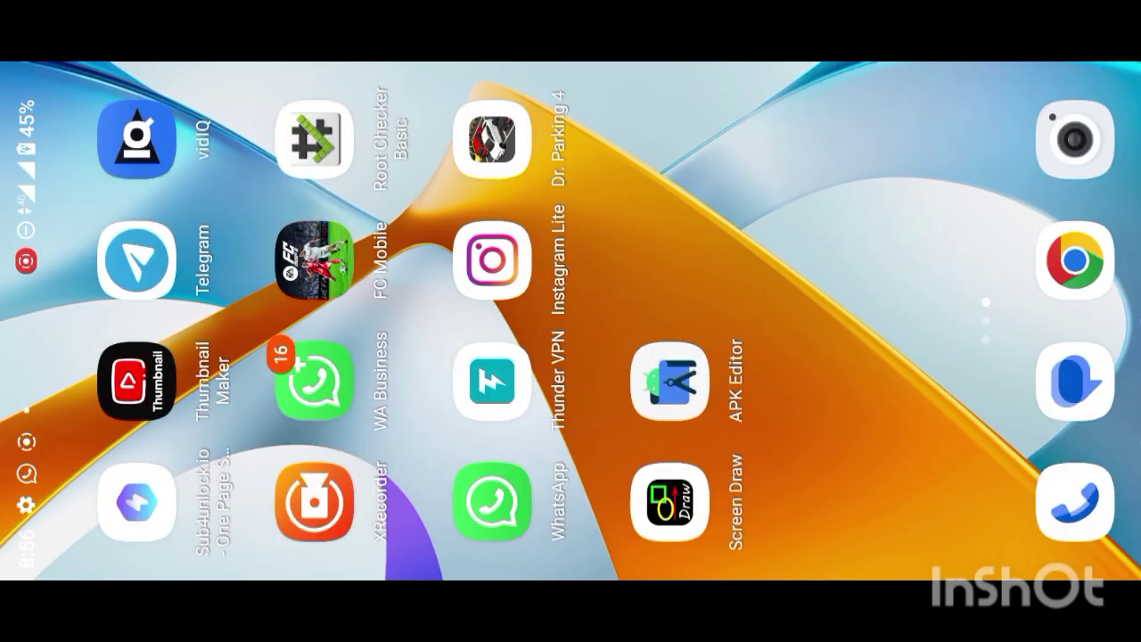
left_click_drag(571, 490, 571, 134)
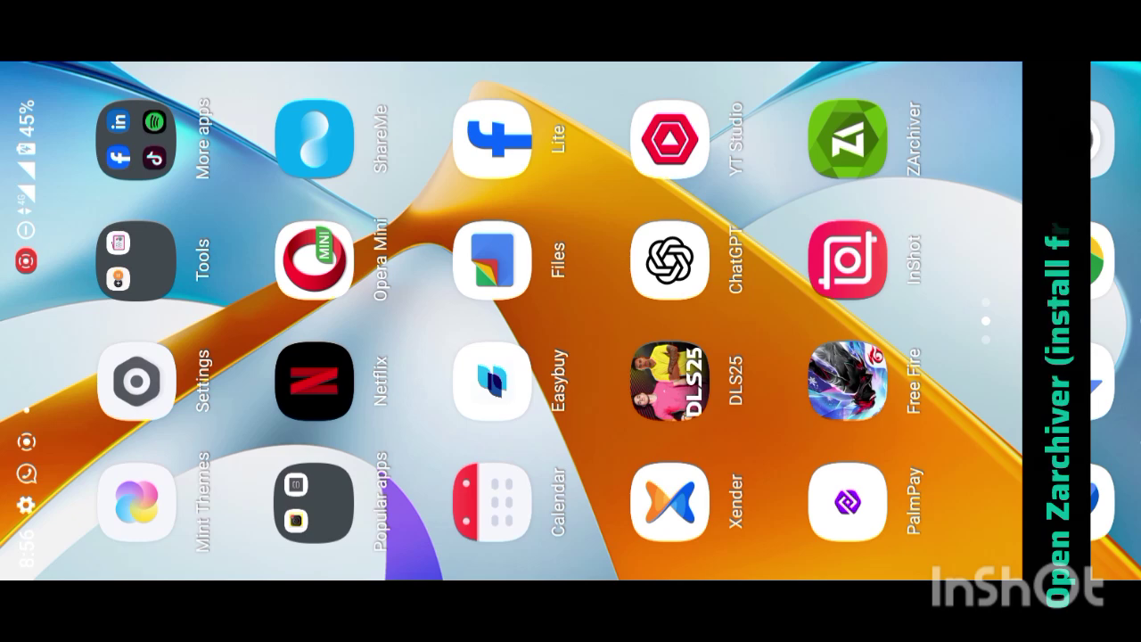
left_click(848, 140)
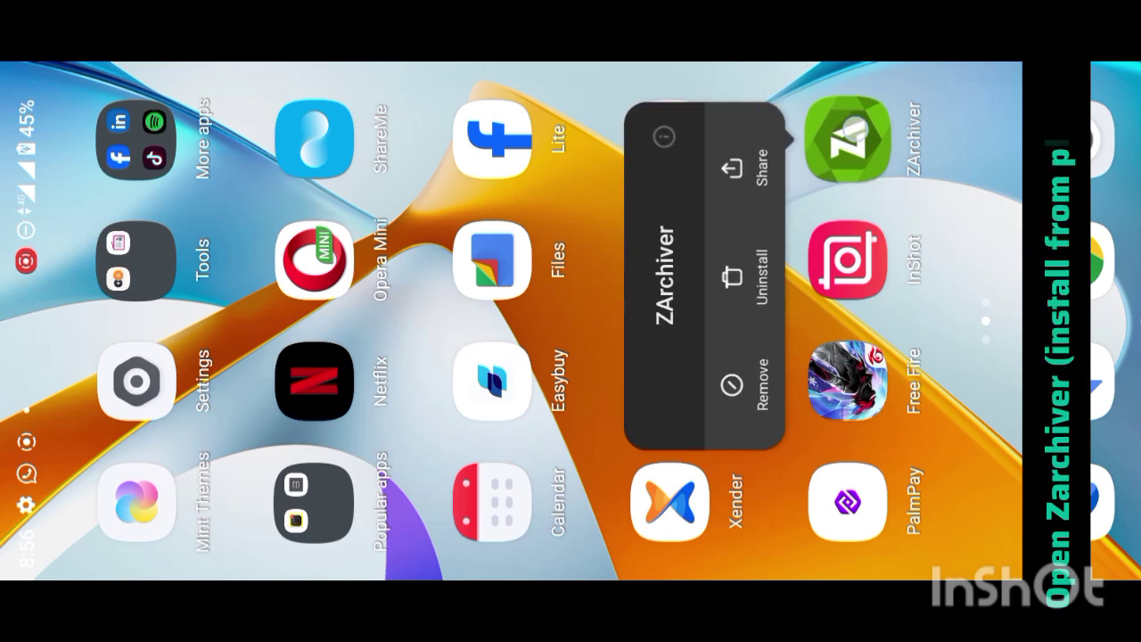
left_click(851, 147)
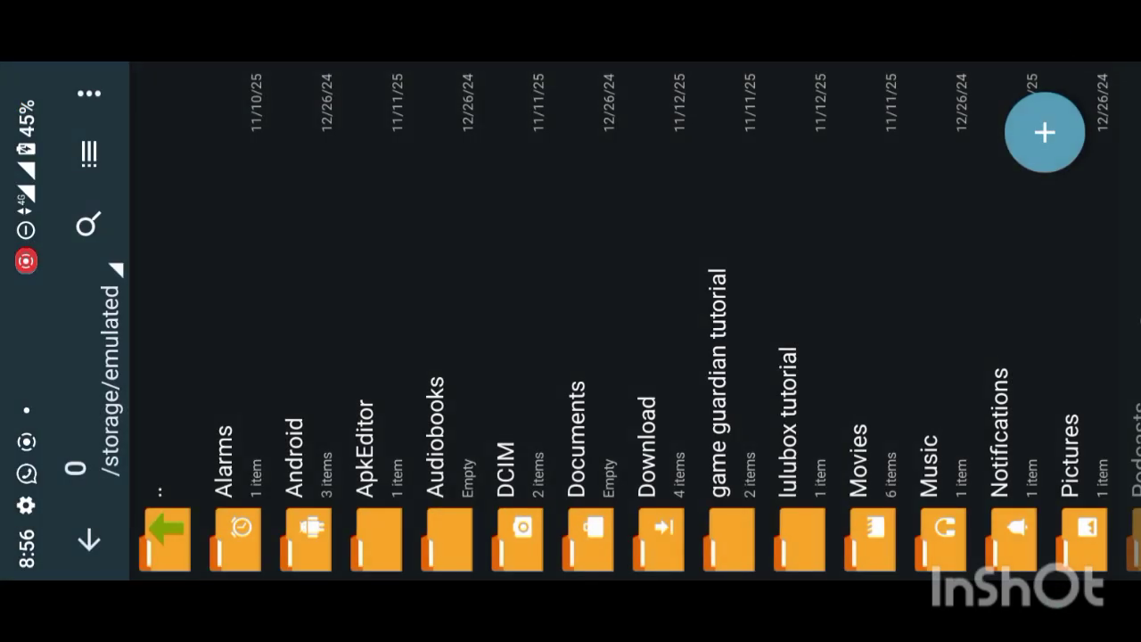
left_click_drag(841, 205, 451, 187)
left_click(520, 463)
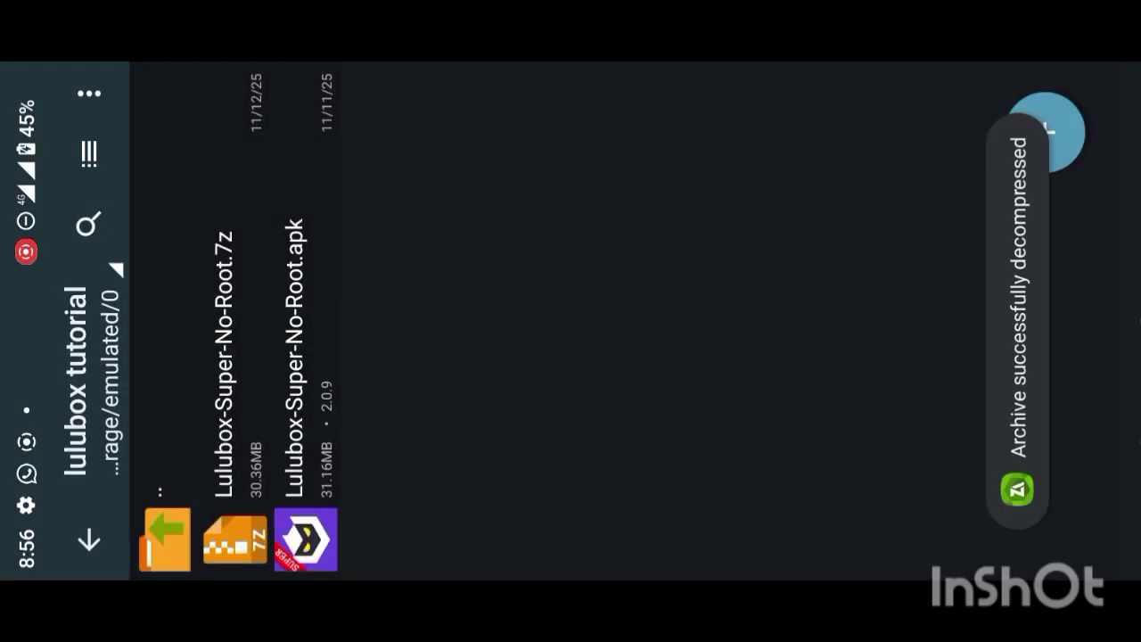
- Install LuluBox Super from the Lulubox-Super-No-Root.apk file's action menu
left_click(318, 255)
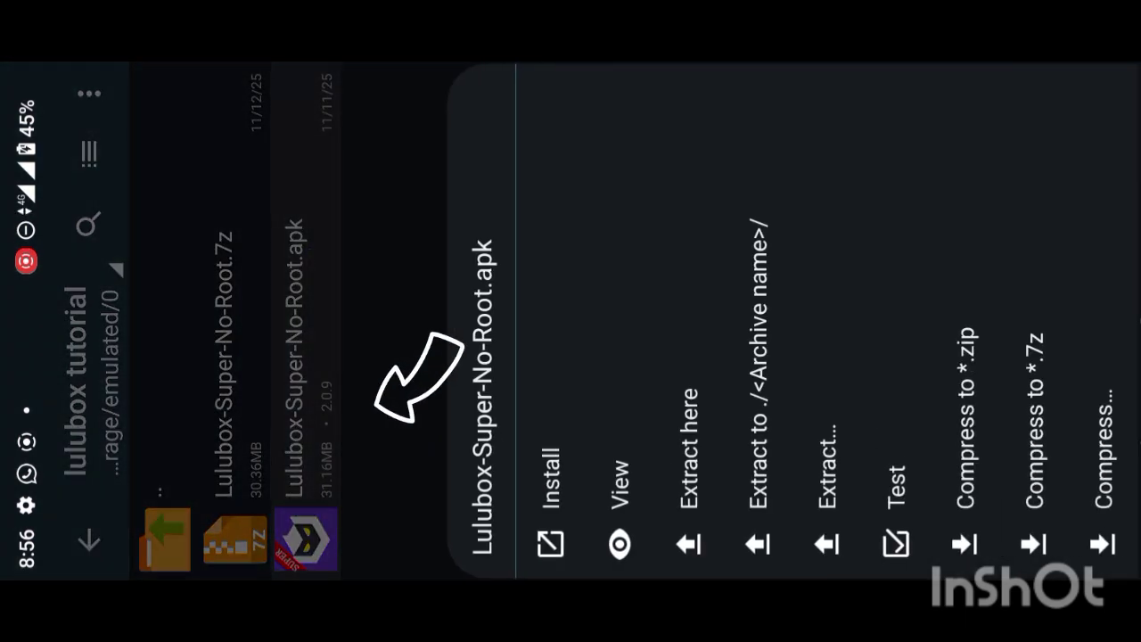
left_click(531, 481)
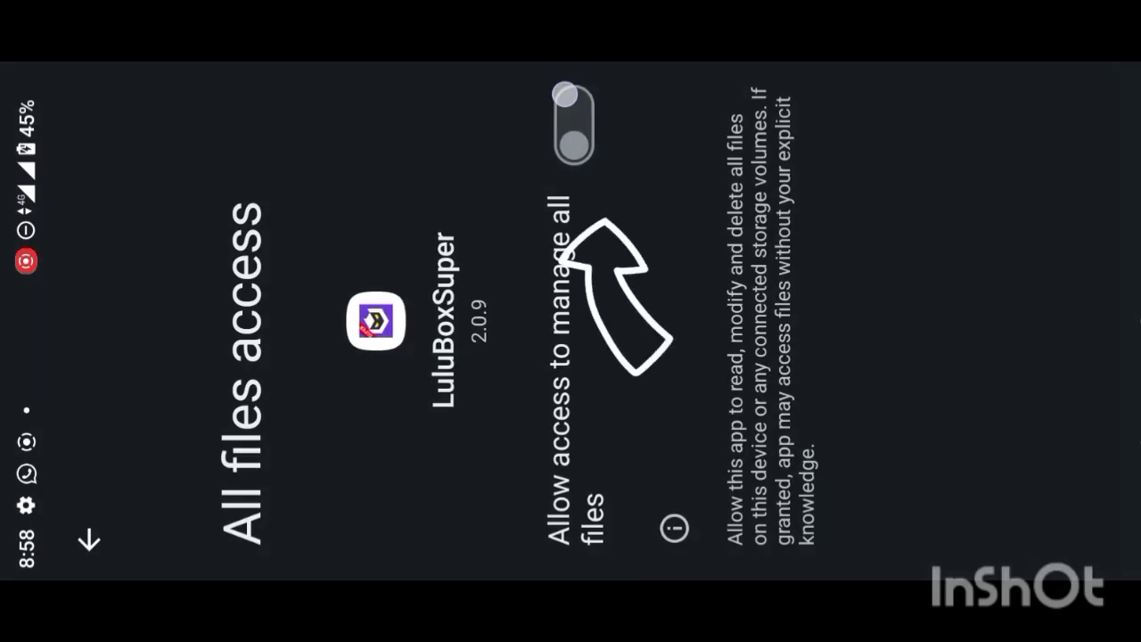
- Allow LuluBoxSuper to manage all files, then return to its game list
left_click(572, 125)
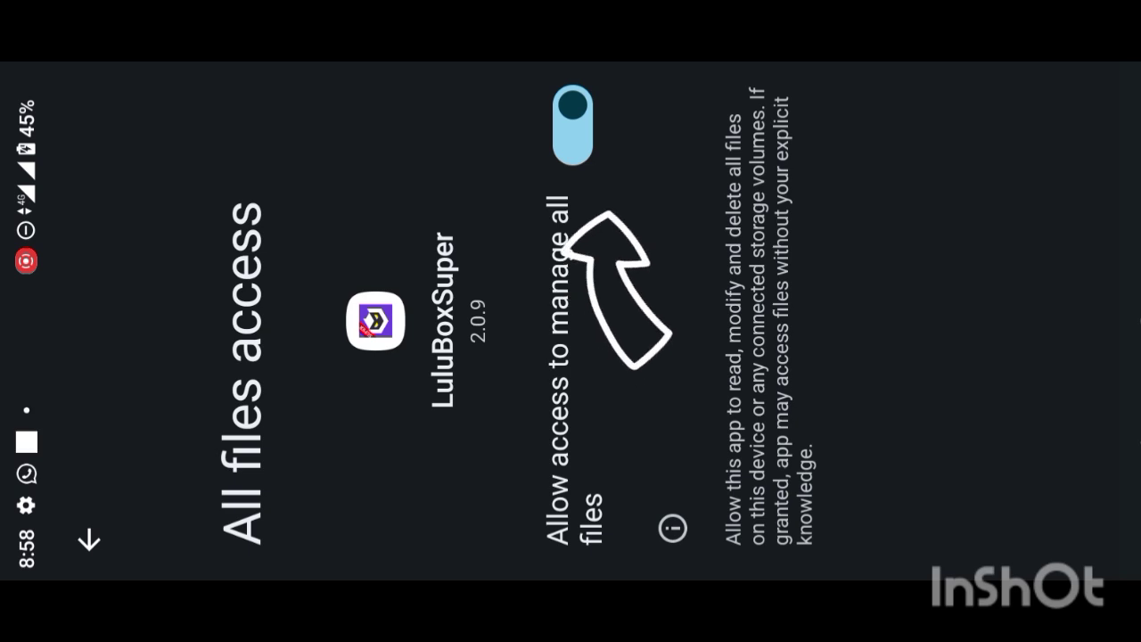
left_click(89, 539)
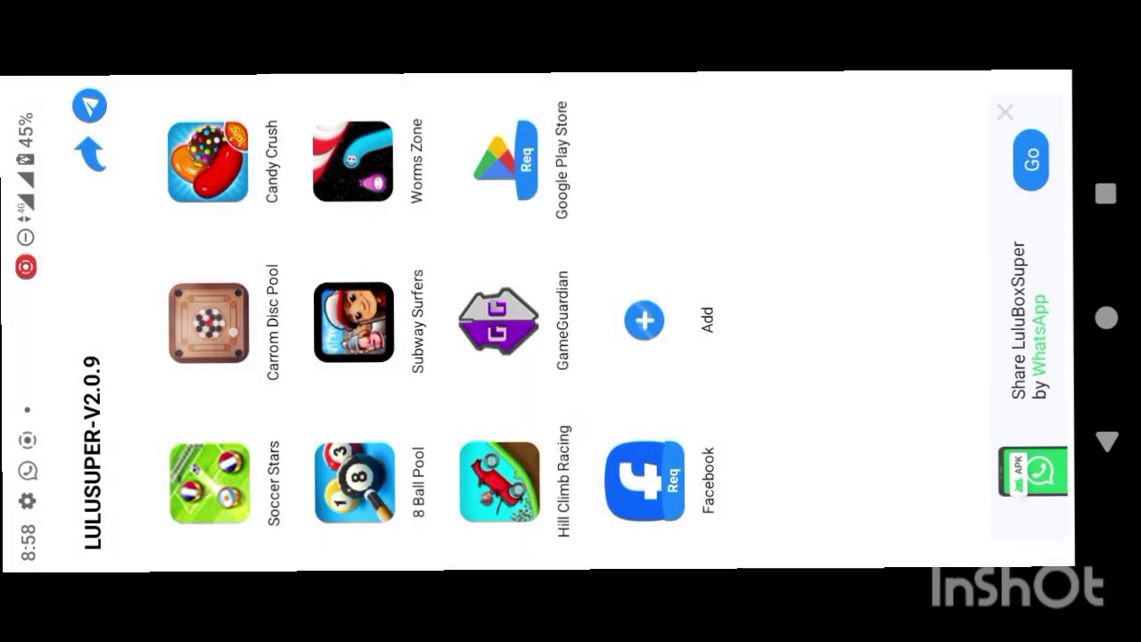
- Browse the Soccer Stars, Candy Crush and Subway Surfers plugin pages, then open Hill Climb Racing's
left_click(210, 482)
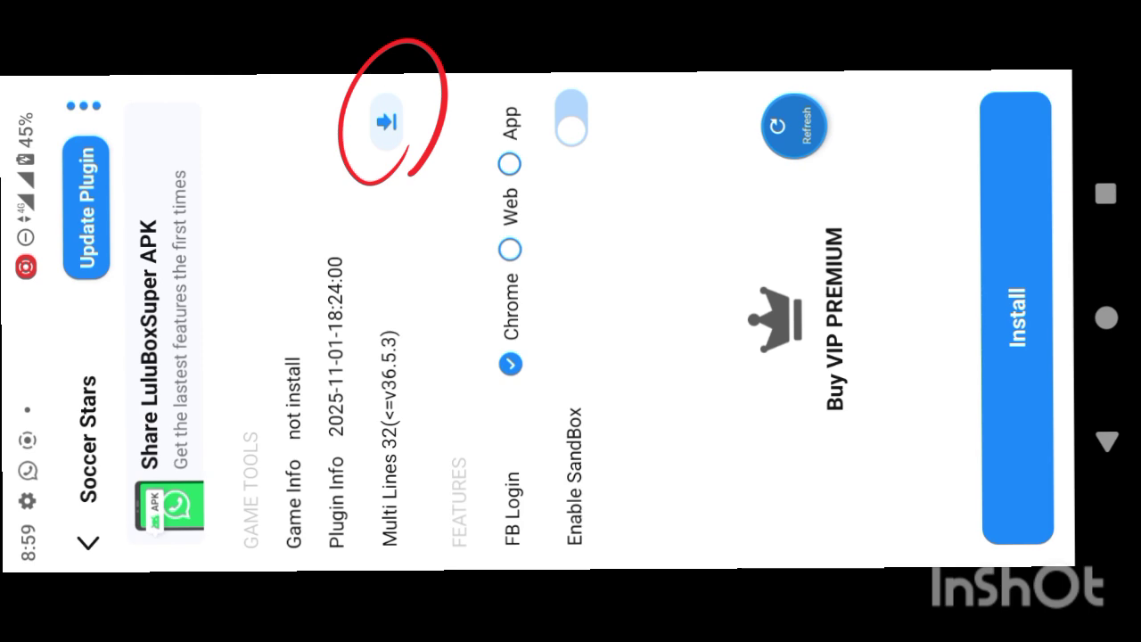
left_click(1107, 441)
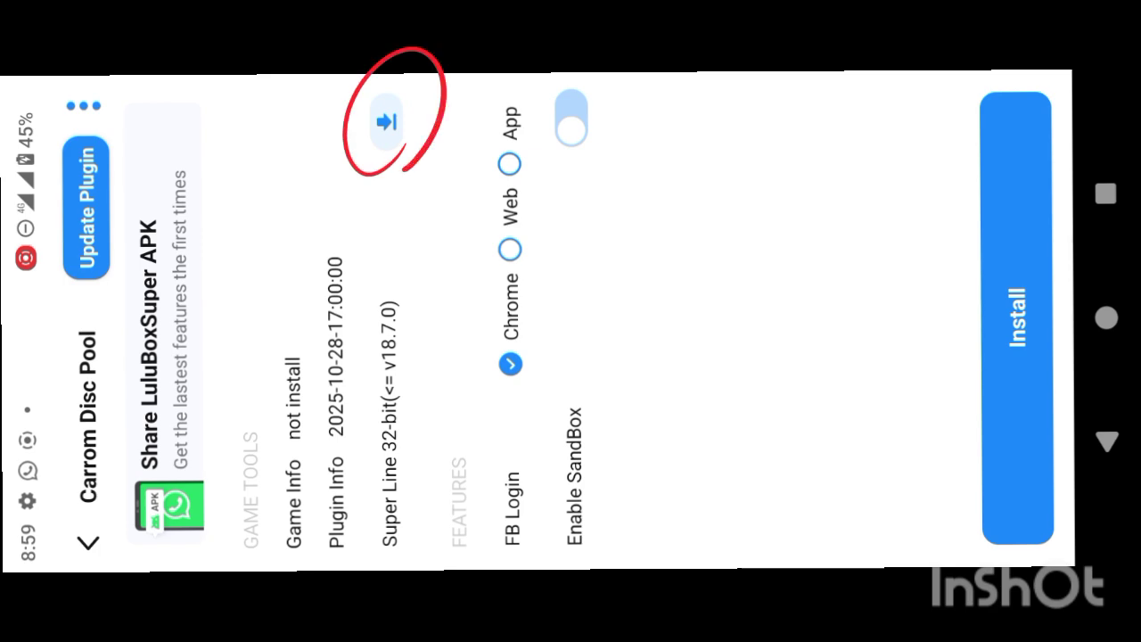
left_click(1106, 441)
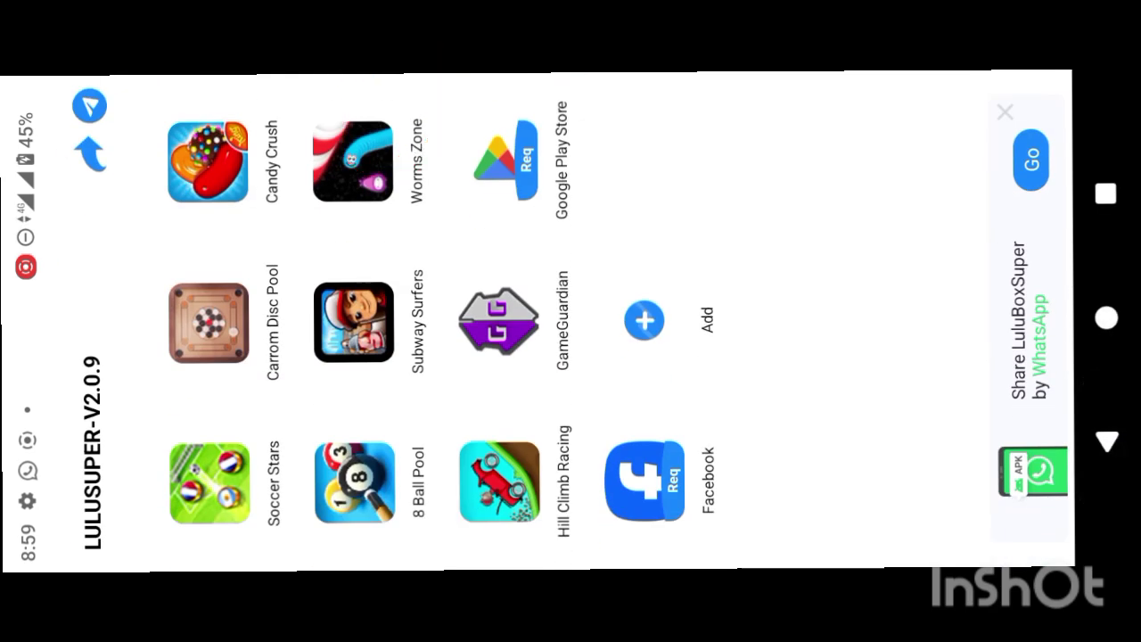
left_click(208, 161)
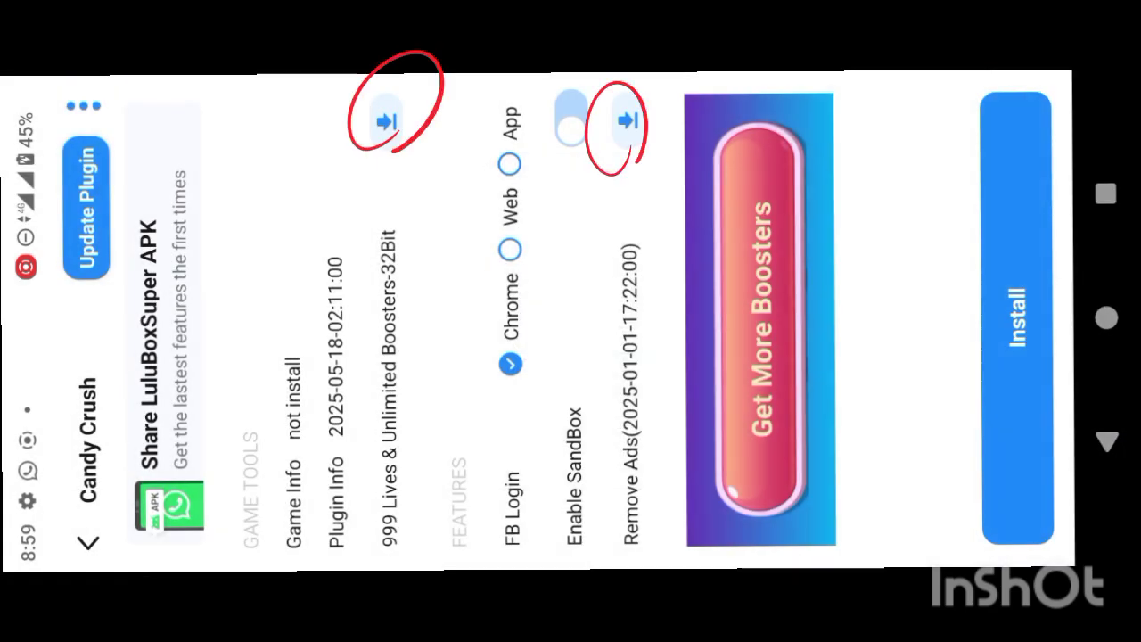
left_click(1106, 440)
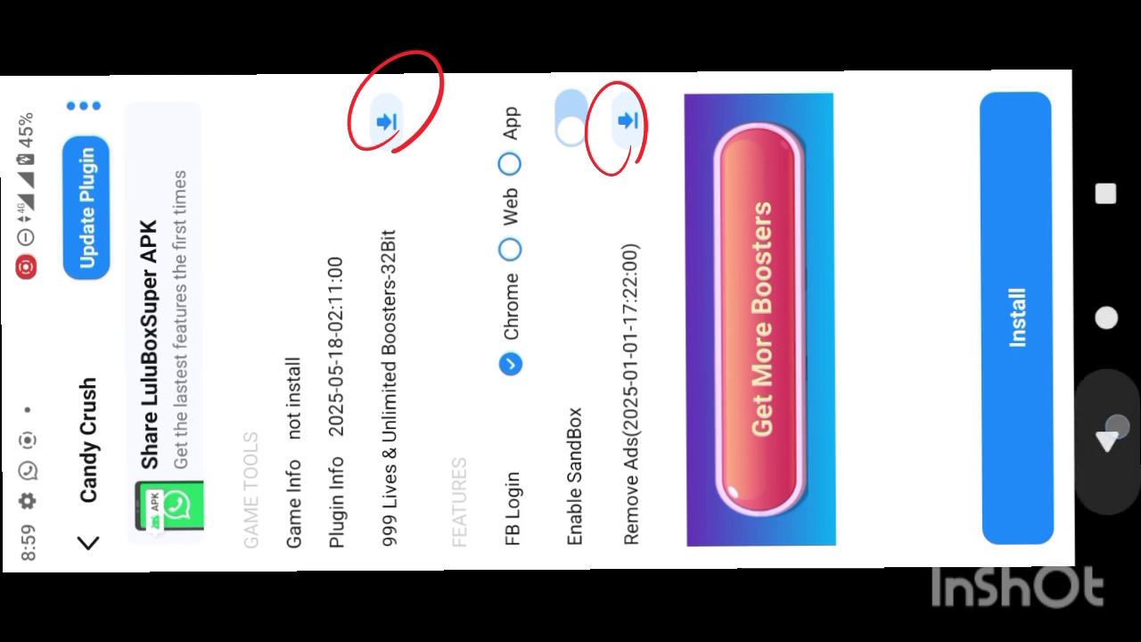
left_click(354, 322)
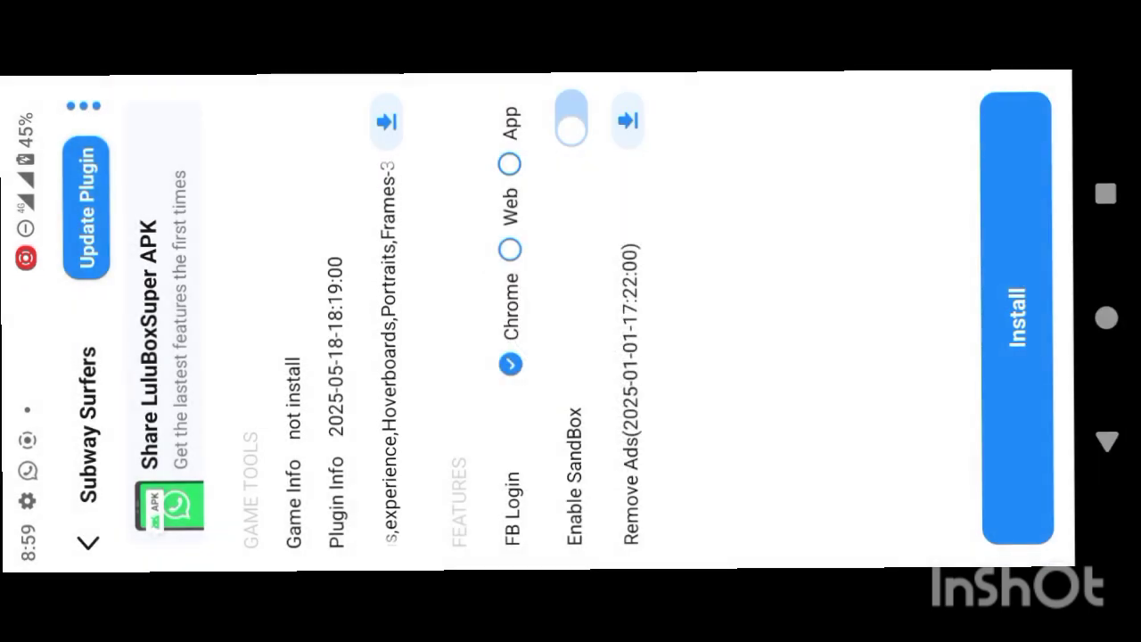
left_click(1106, 440)
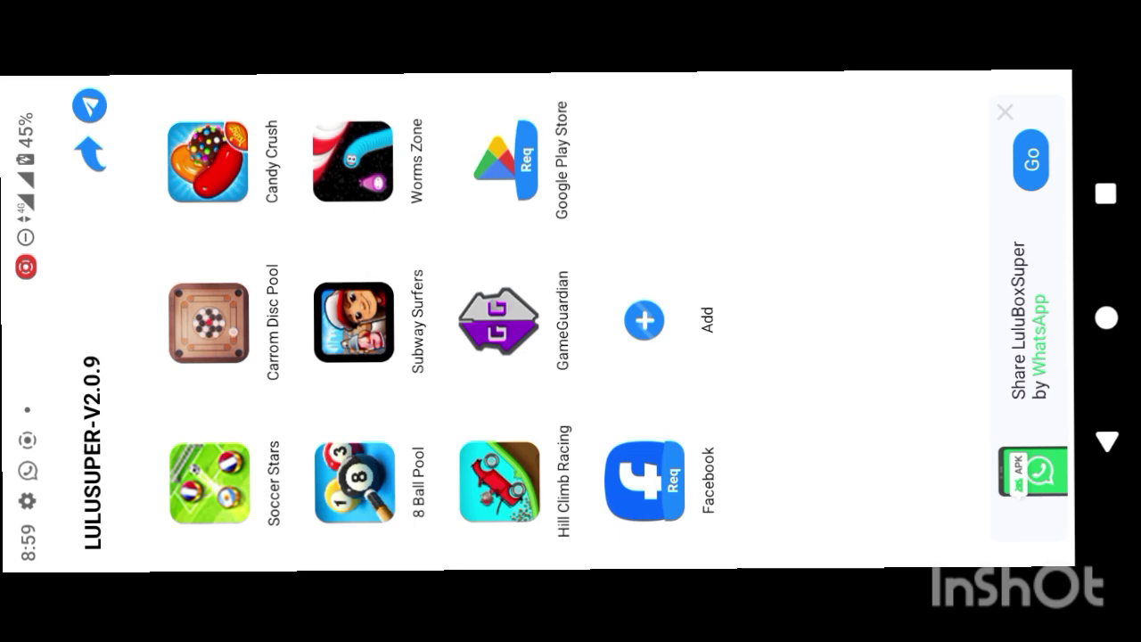
left_click(514, 463)
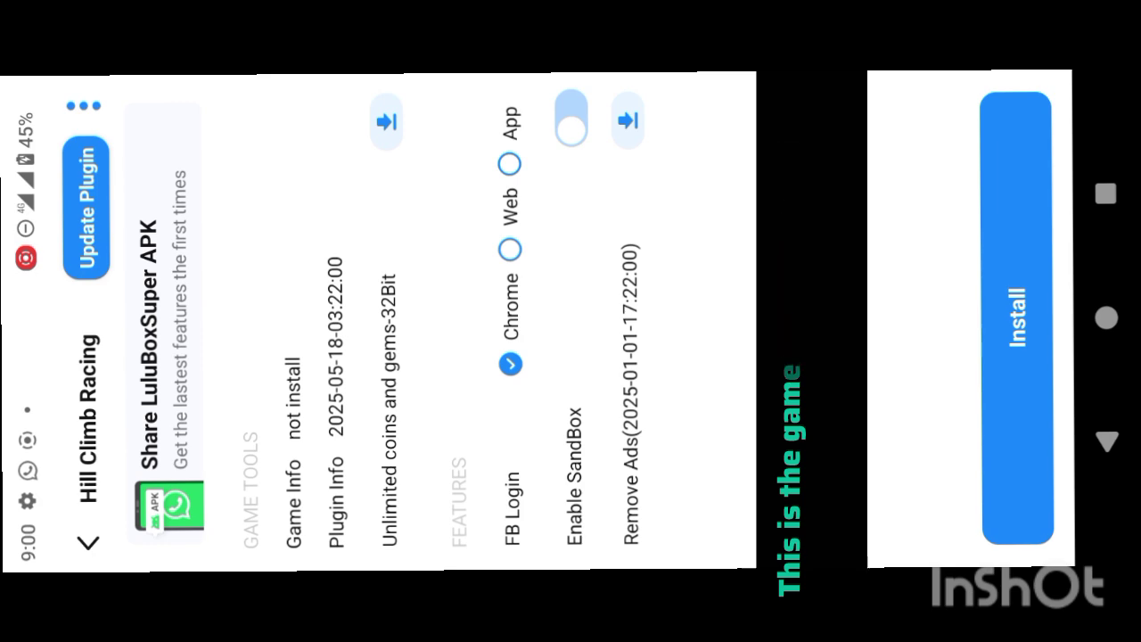
- Download the 837KB Hill Climb Racing coins-and-gems plugin and enable Remove Ads
left_click(1016, 317)
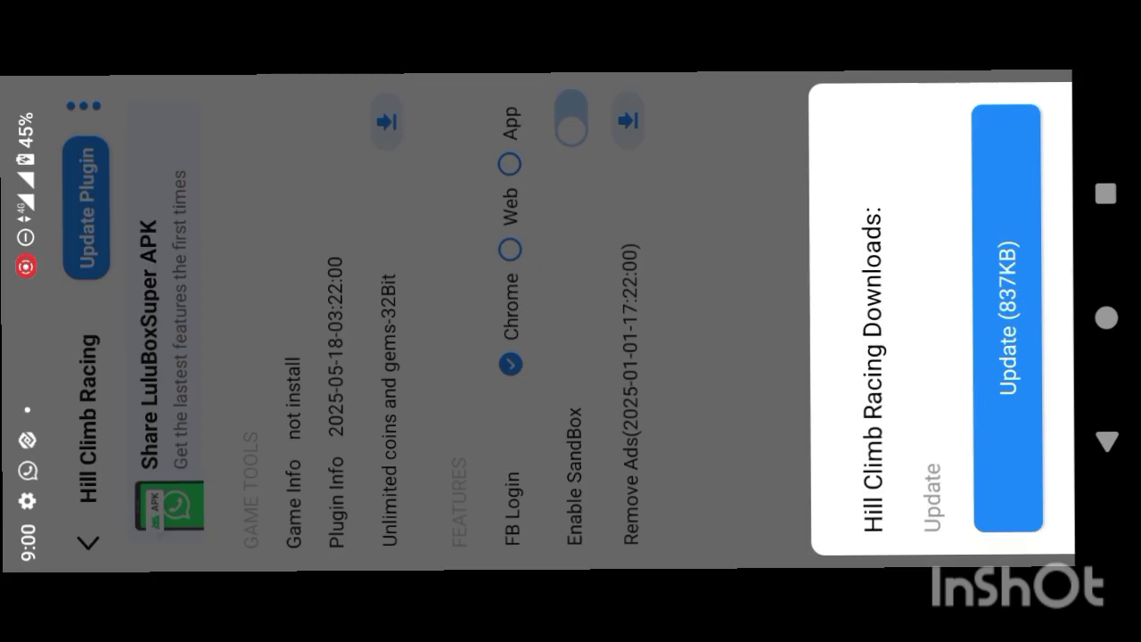
left_click(1008, 319)
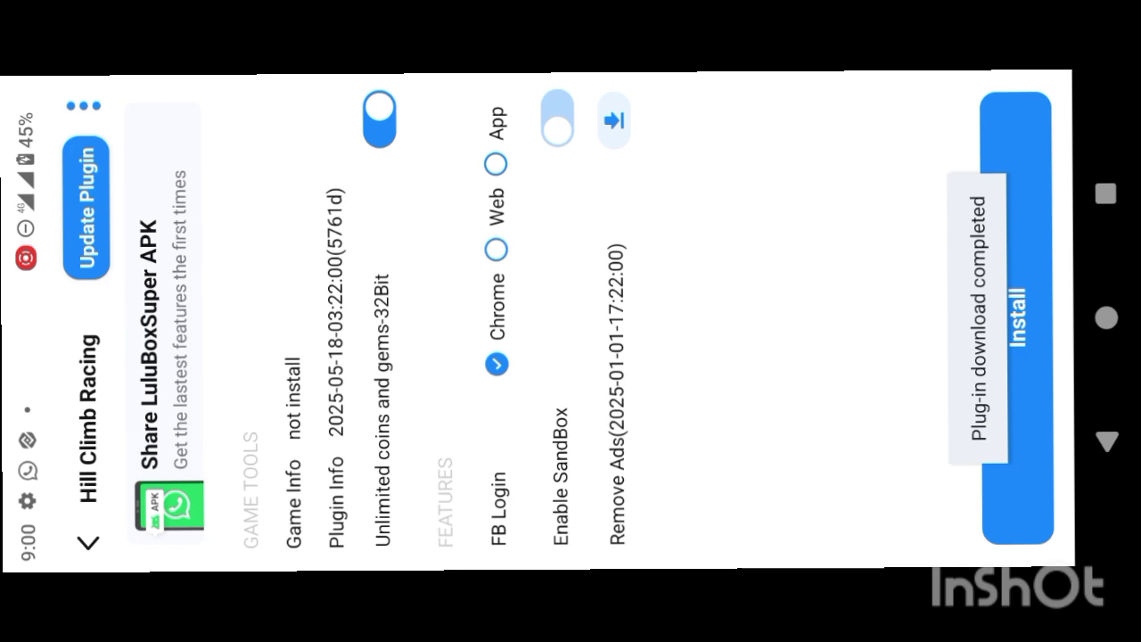
left_click(613, 120)
left_click(1008, 318)
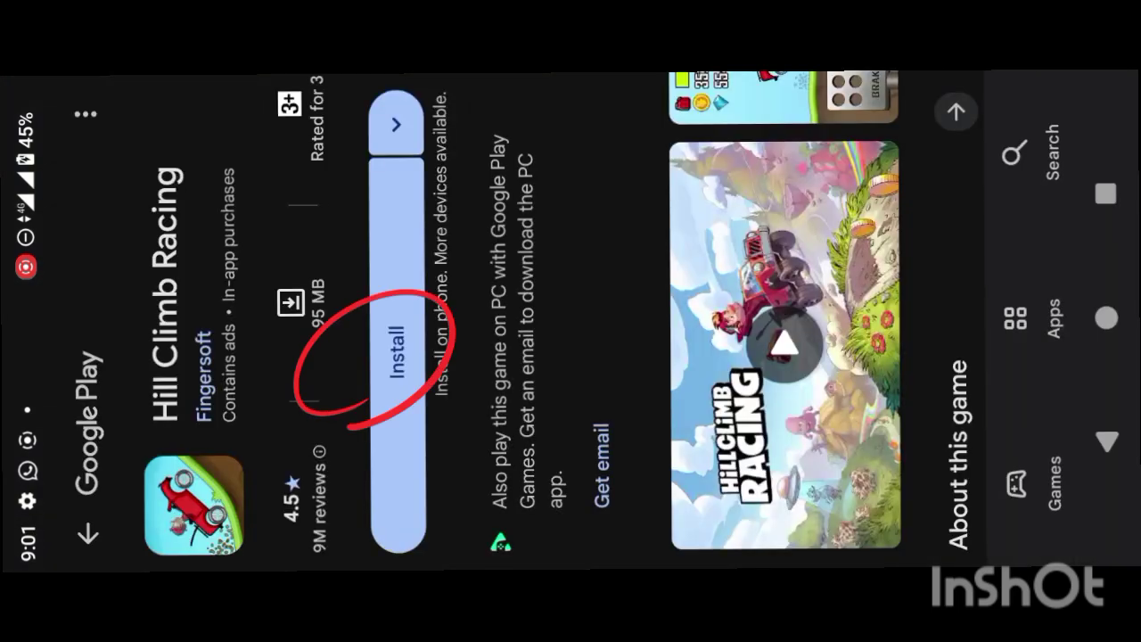
- Install Hill Climb Racing from its Google Play page
left_click(396, 352)
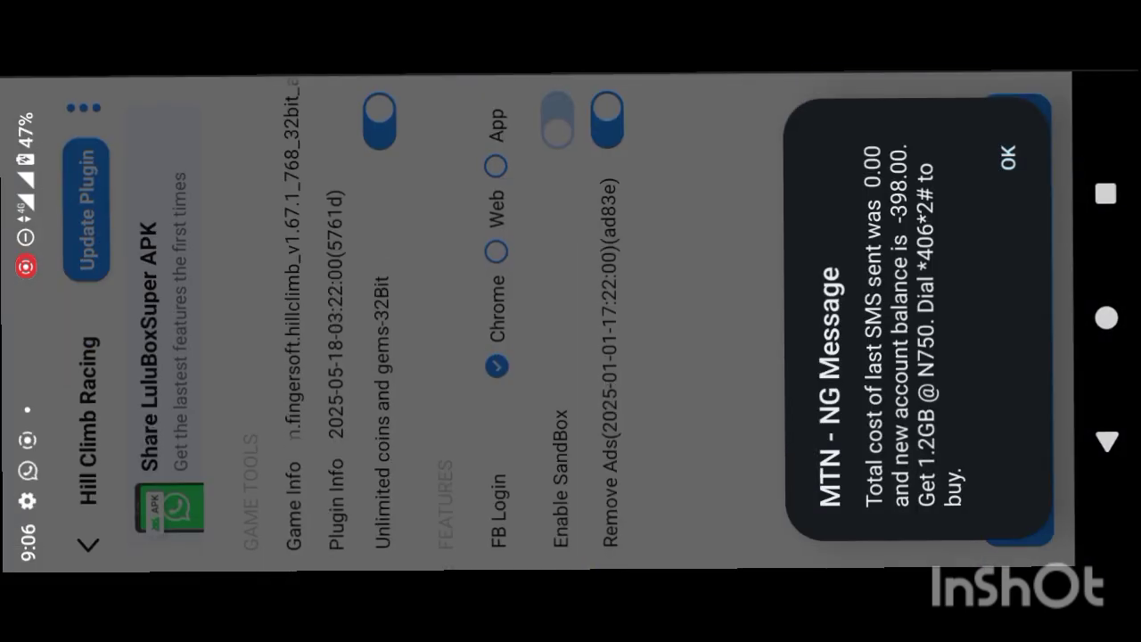
- Dismiss the carrier balance message and start Hill Climb Racing through LuluBox with Play Now
left_click(999, 159)
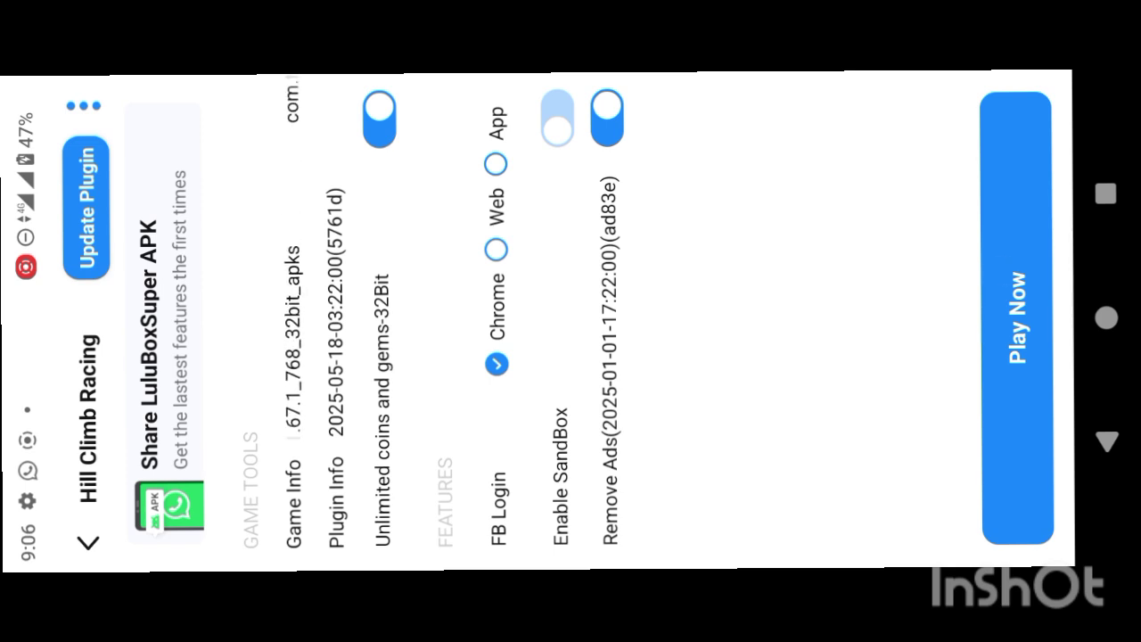
left_click(1017, 318)
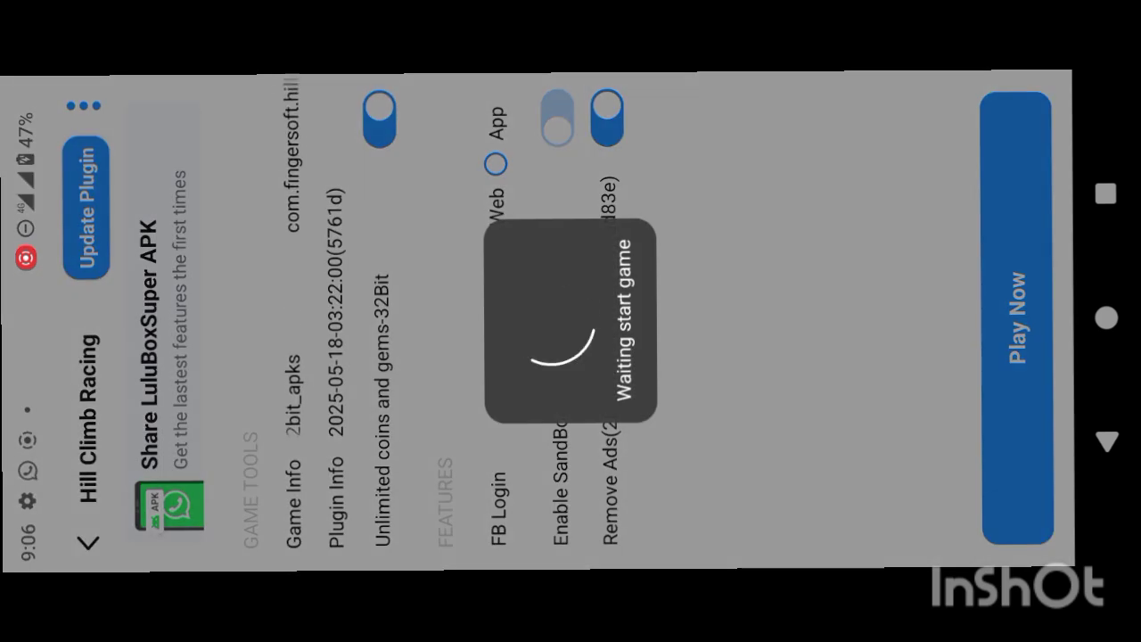